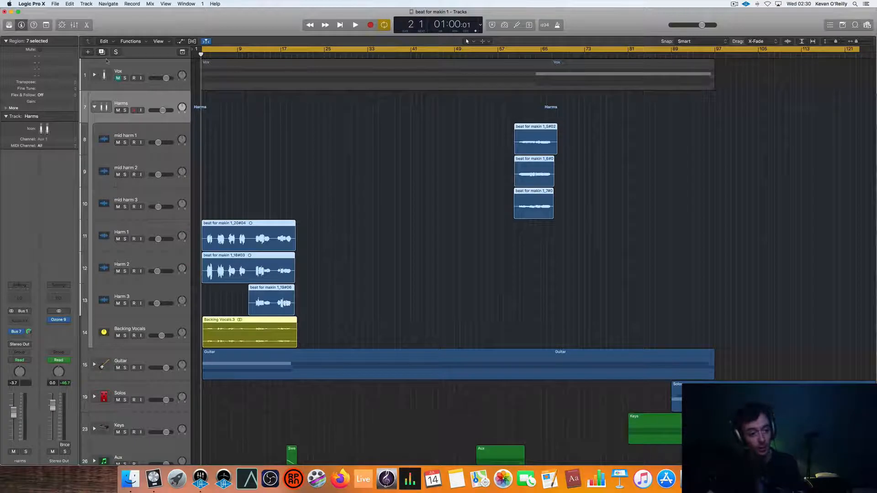
# - Collapse the Harms stack and go through the tracks one by one from Vox down to Drums
pyautogui.click(94, 108)
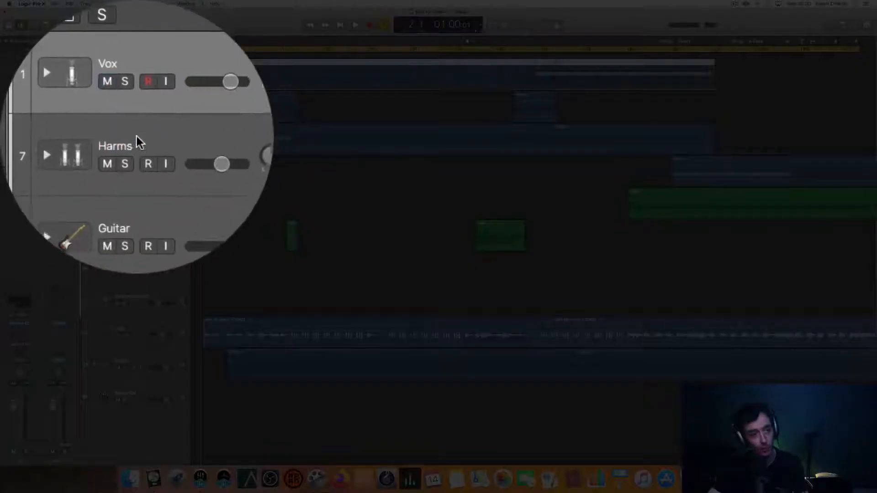
pyautogui.click(136, 136)
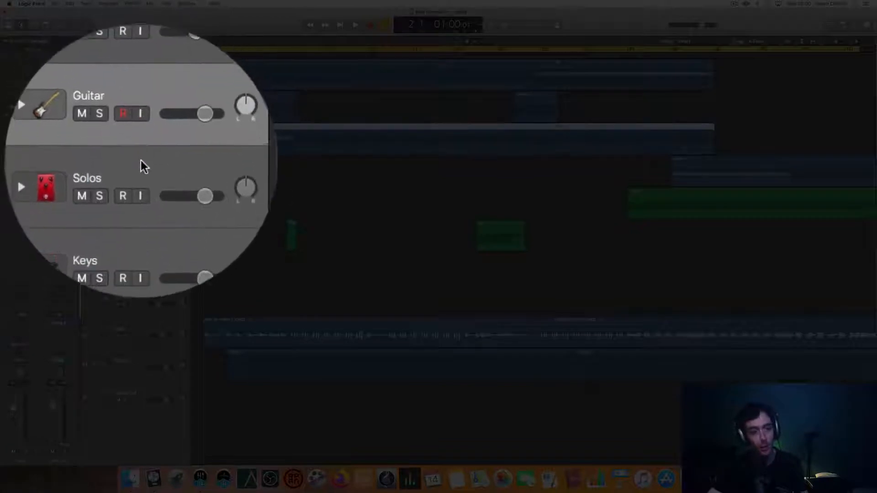
pyautogui.click(136, 178)
pyautogui.click(136, 195)
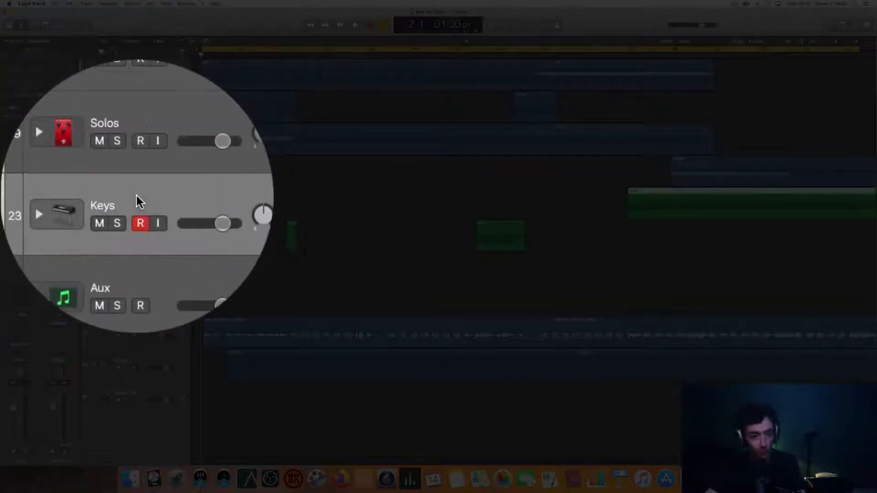
pyautogui.click(136, 228)
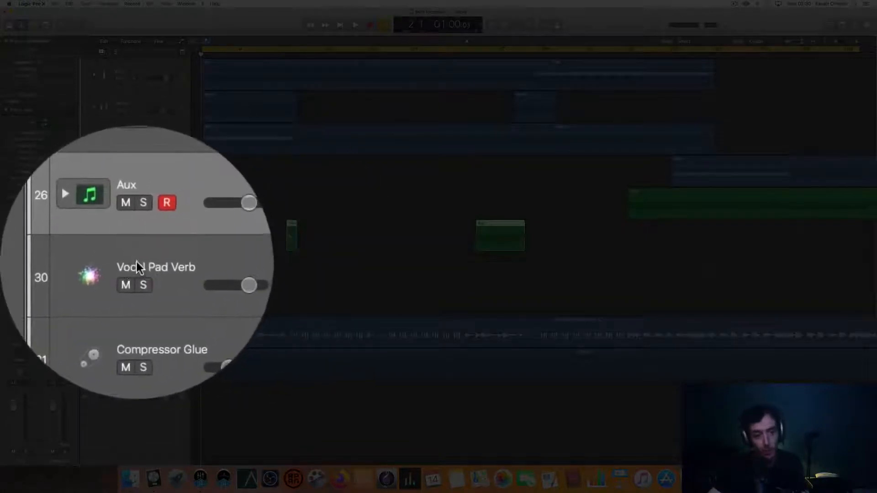
pyautogui.click(136, 261)
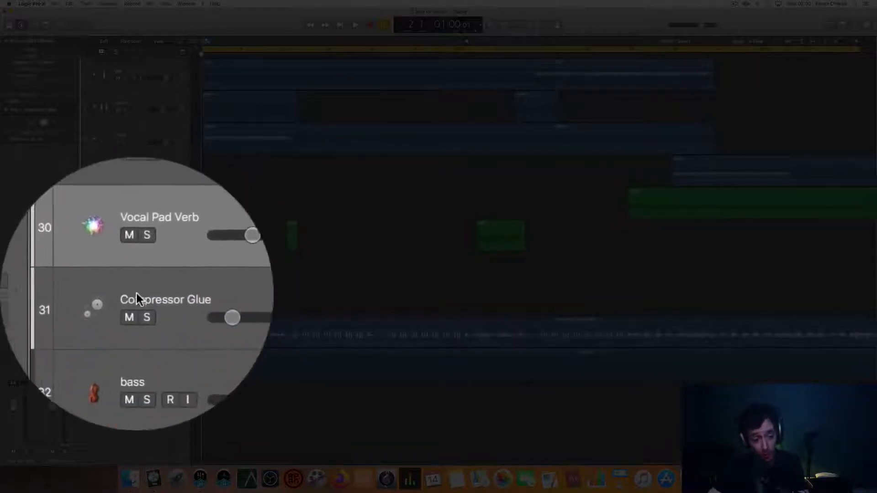
pyautogui.click(136, 293)
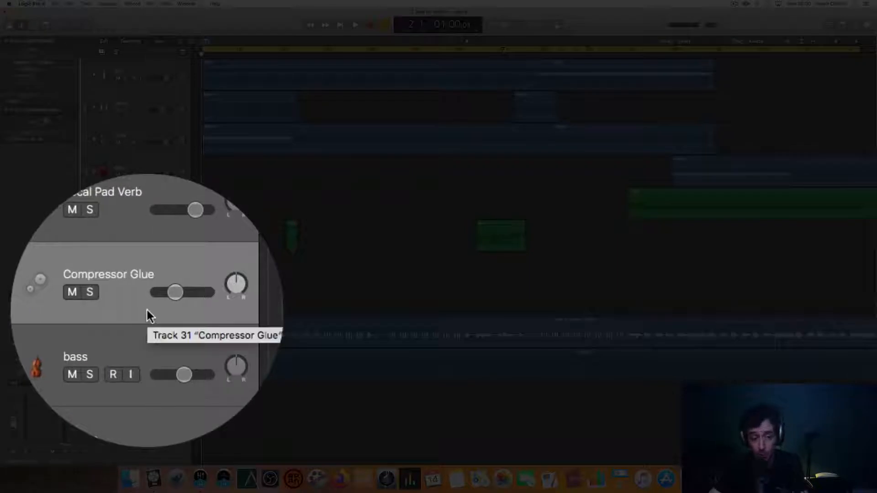
pyautogui.click(136, 323)
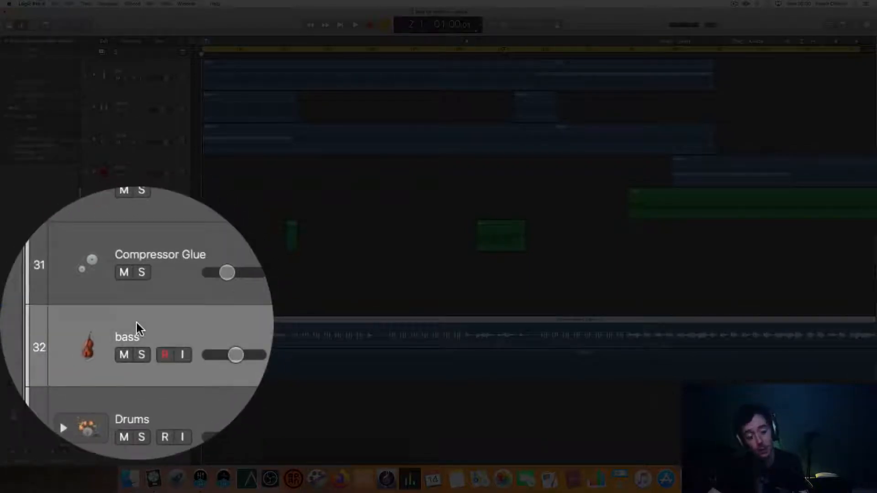
pyautogui.click(137, 355)
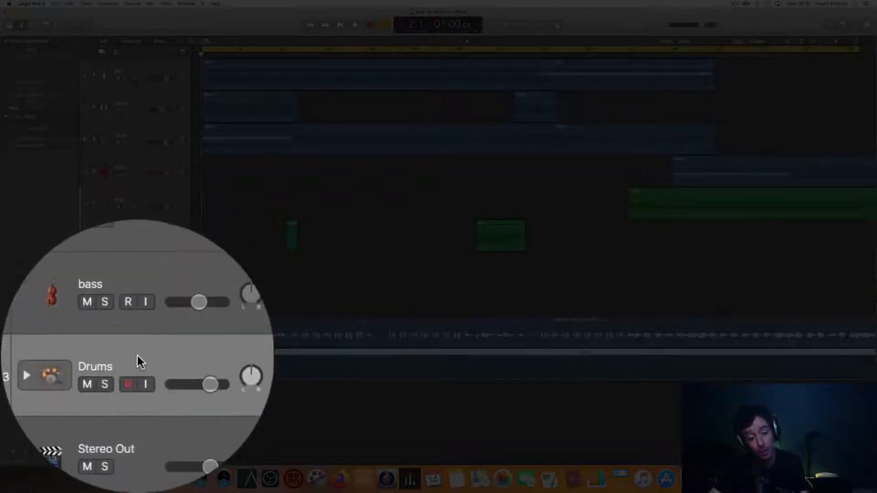
# - Expand the Drums stack to view its tracks, collapse it again and select the Stereo Out track
pyautogui.click(128, 354)
pyautogui.scroll(-2, 136, 356)
pyautogui.scroll(-5, 136, 356)
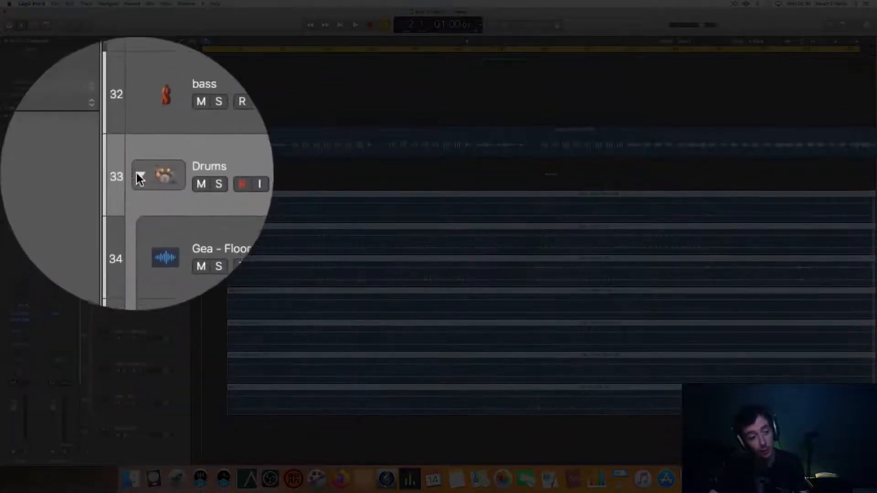
pyautogui.click(136, 174)
pyautogui.click(139, 355)
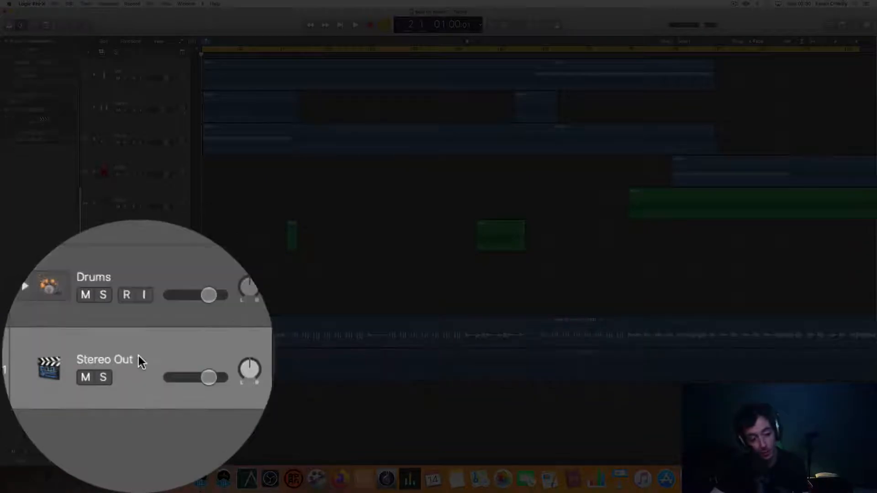
pyautogui.hscroll(2, 305, 425)
pyautogui.hscroll(-3, 306, 425)
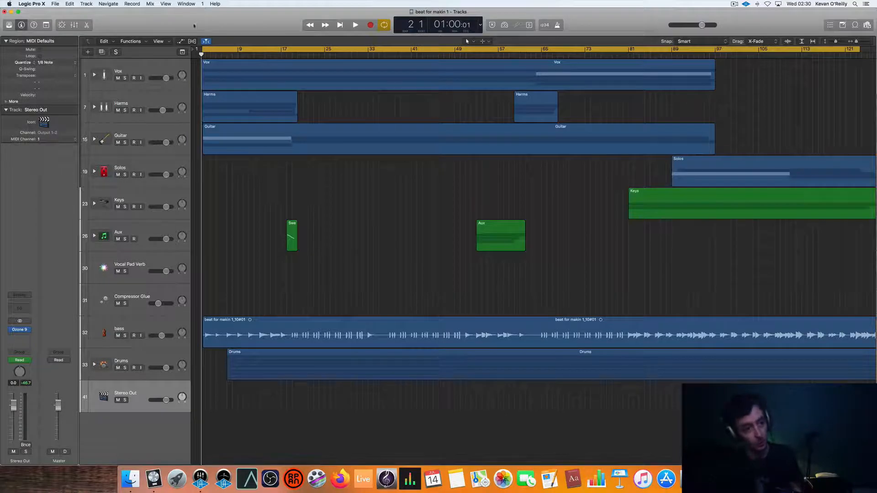
# - Expand the Harms stack and mute the Vox track and the Backing Vocals track
pyautogui.click(152, 63)
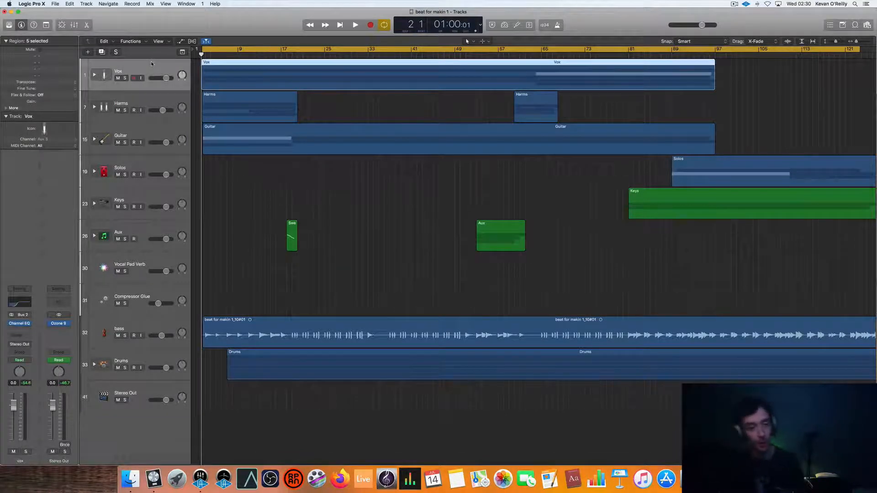
pyautogui.click(132, 102)
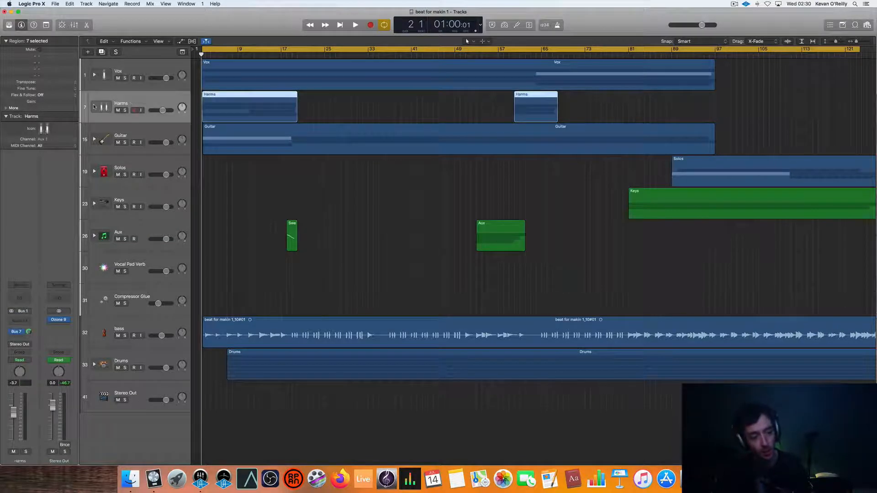
pyautogui.click(94, 107)
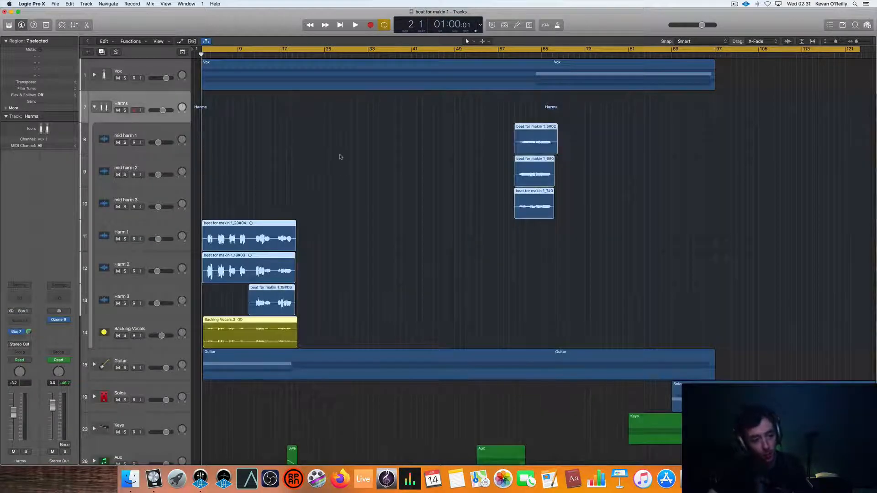
pyautogui.click(118, 78)
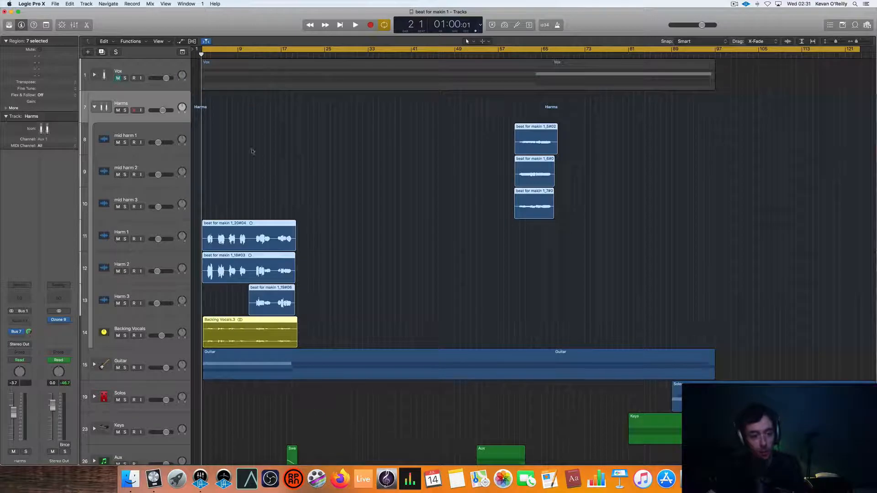
pyautogui.scroll(-2, 267, 187)
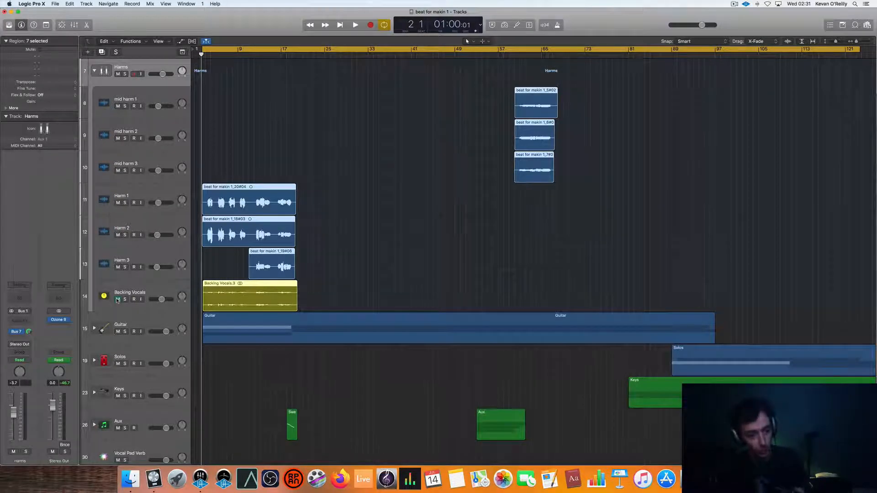
pyautogui.click(118, 299)
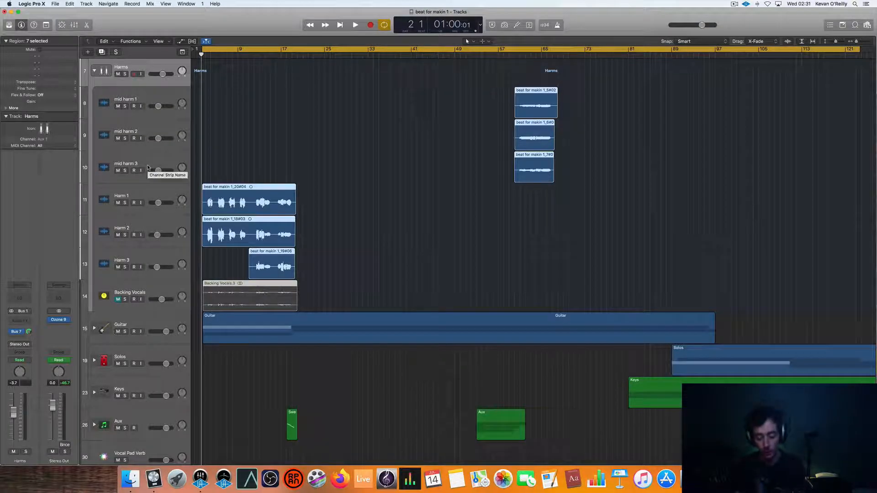
# - Play the opening harmonies and look over the Harm 1 and Harm 2 tracks, ending with Harm 1 selected
pyautogui.press('space')
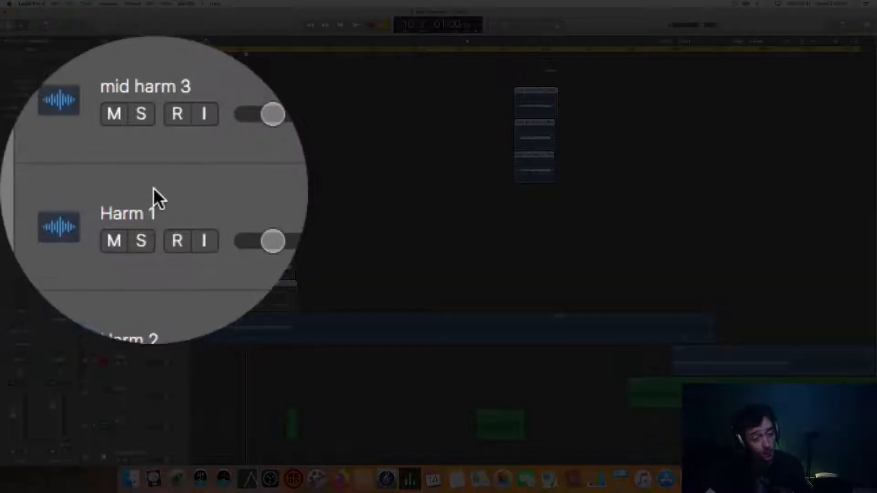
pyautogui.click(129, 192)
pyautogui.click(130, 224)
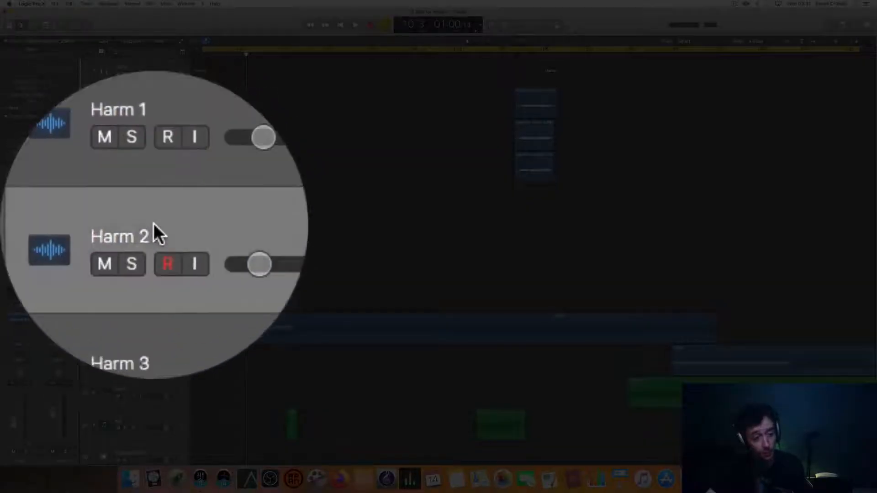
pyautogui.click(154, 194)
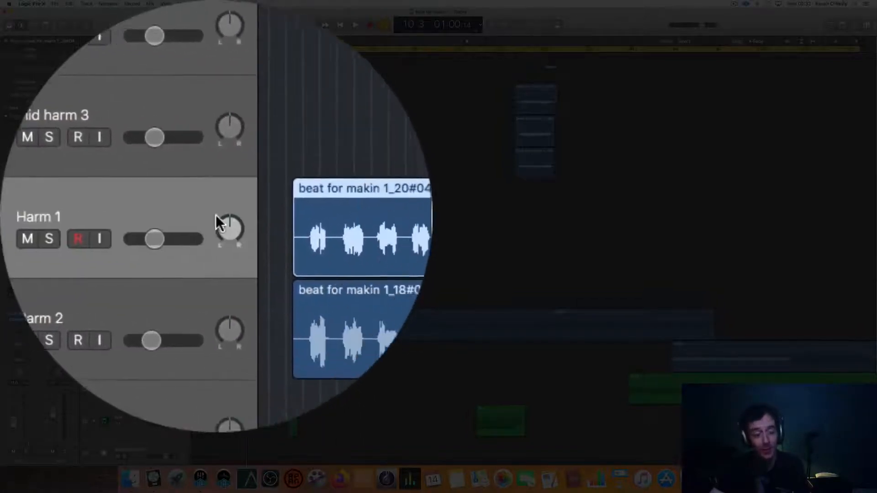
# - Reset Harm 1's pan to centre and play the track soloed, with its opening region enlarged in the timeline
pyautogui.moveTo(216, 224)
pyautogui.mouseDown()
pyautogui.moveTo(215, 242)
pyautogui.moveTo(216, 205)
pyautogui.moveTo(216, 214)
pyautogui.mouseUp()
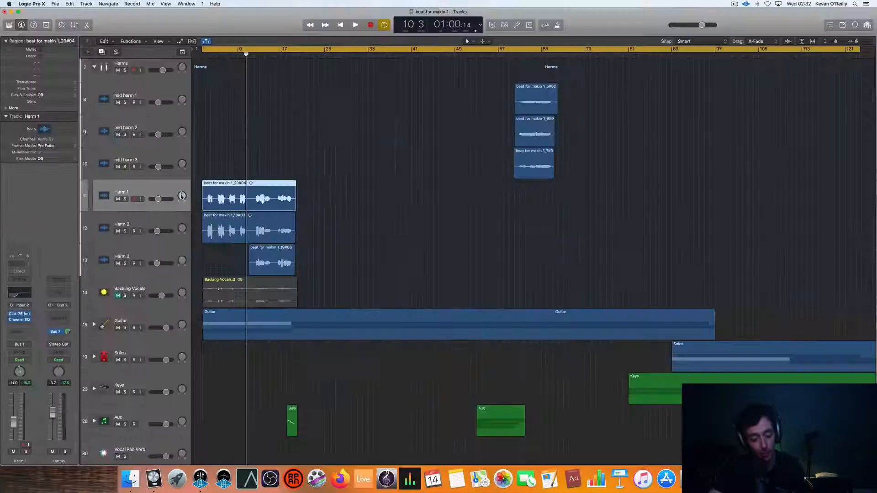
pyautogui.keyDown('alt'); pyautogui.click(182, 196); pyautogui.keyUp('alt')
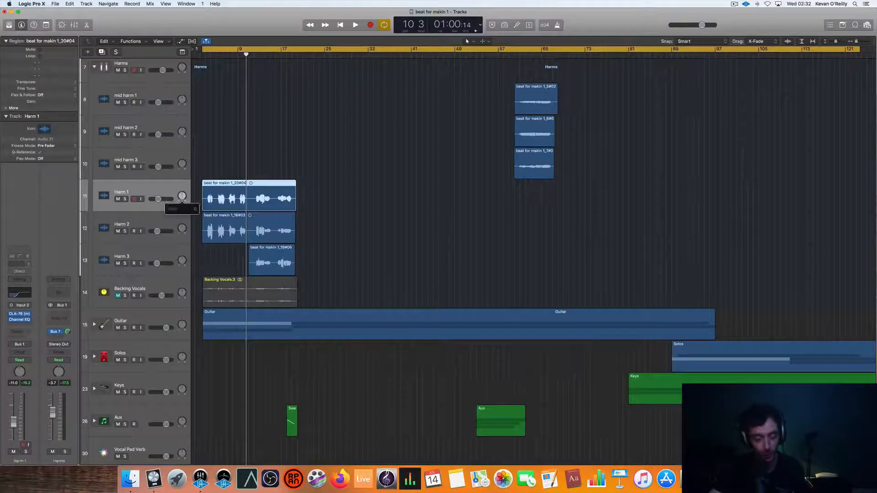
pyautogui.click(124, 199)
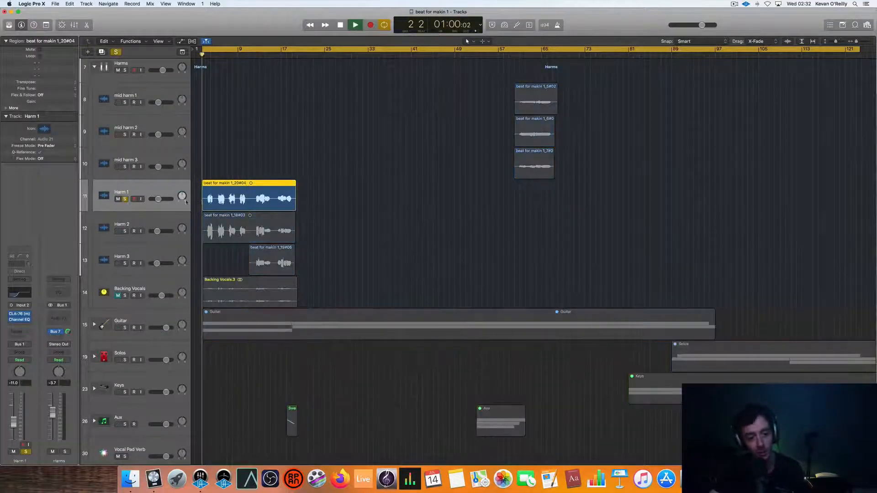
pyautogui.press('super+Right')
pyautogui.press('super+Right')
pyautogui.press('super+Right')
pyautogui.press('super+Right')
pyautogui.press('super+Right')
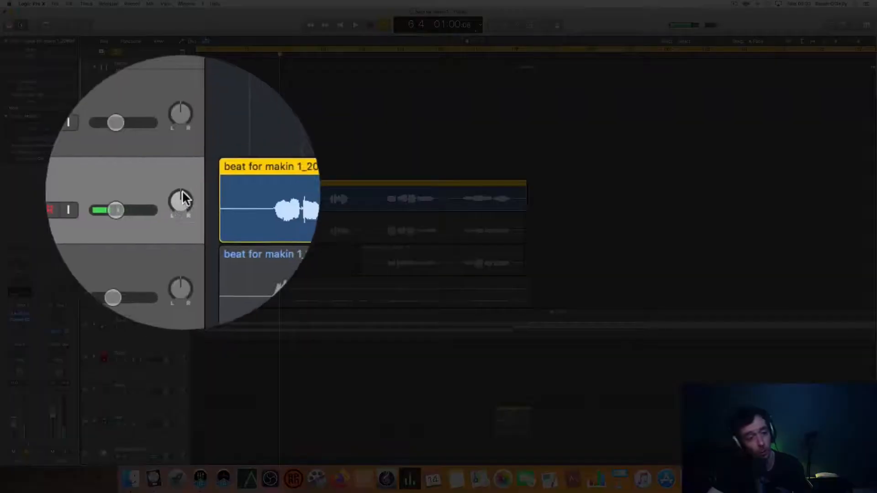
# - Pan Harm 1 moderately left, solo Harm 2 alongside it panned moderately right, and play the pair
pyautogui.moveTo(181, 195); pyautogui.dragTo(180, 221)
pyautogui.click(125, 231)
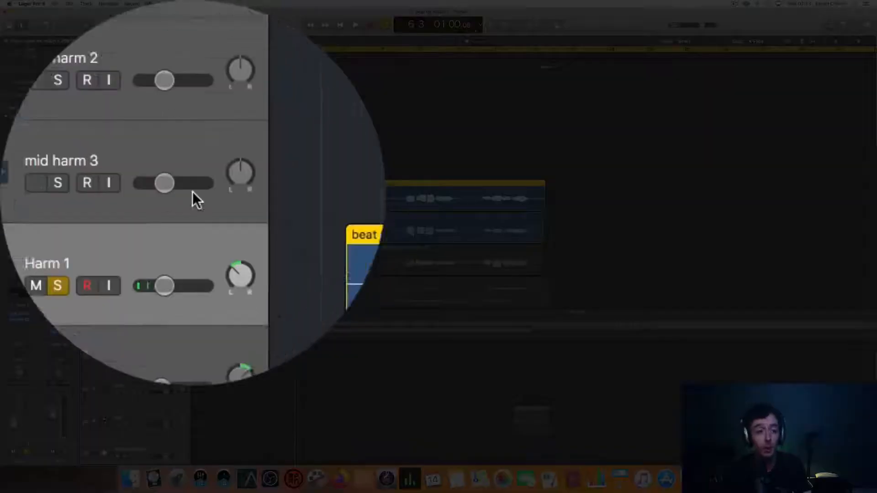
pyautogui.moveTo(193, 201)
pyautogui.mouseDown()
pyautogui.moveTo(192, 229)
pyautogui.moveTo(193, 198)
pyautogui.mouseUp()
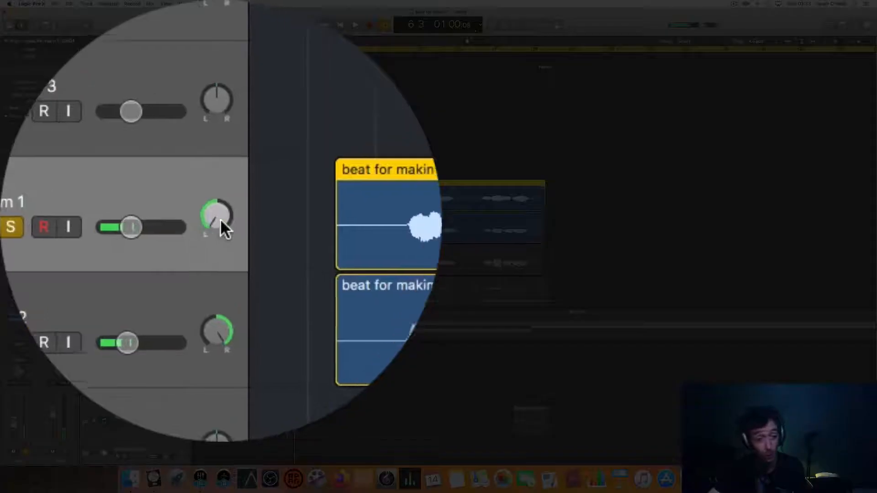
pyautogui.moveTo(183, 197); pyautogui.dragTo(180, 184)
pyautogui.moveTo(184, 224)
pyautogui.mouseDown()
pyautogui.moveTo(184, 239)
pyautogui.moveTo(221, 241)
pyautogui.moveTo(181, 238)
pyautogui.mouseUp()
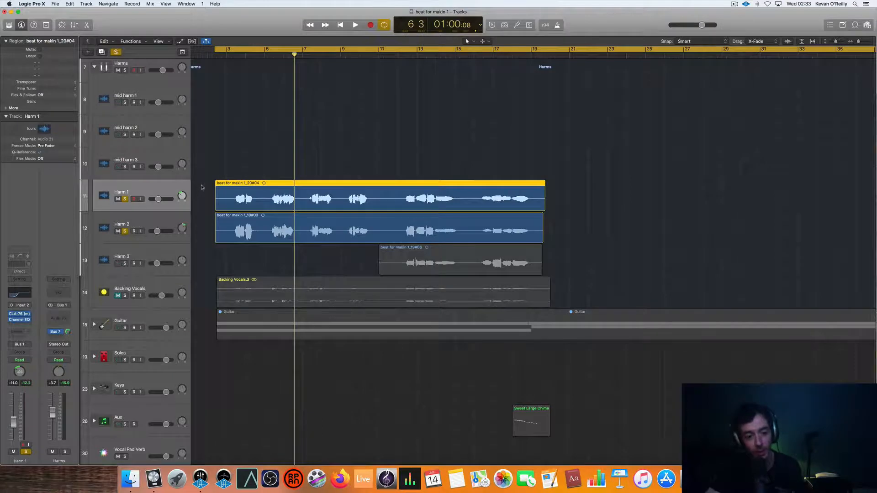
pyautogui.press('space')
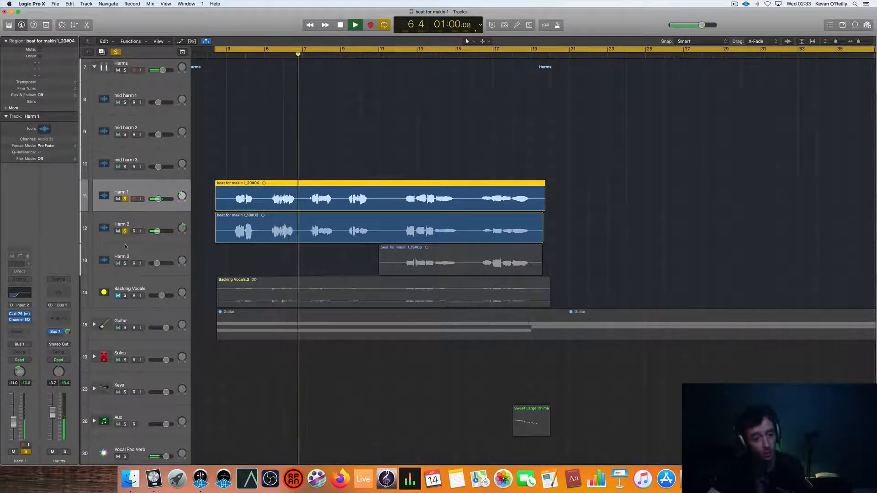
pyautogui.press('space')
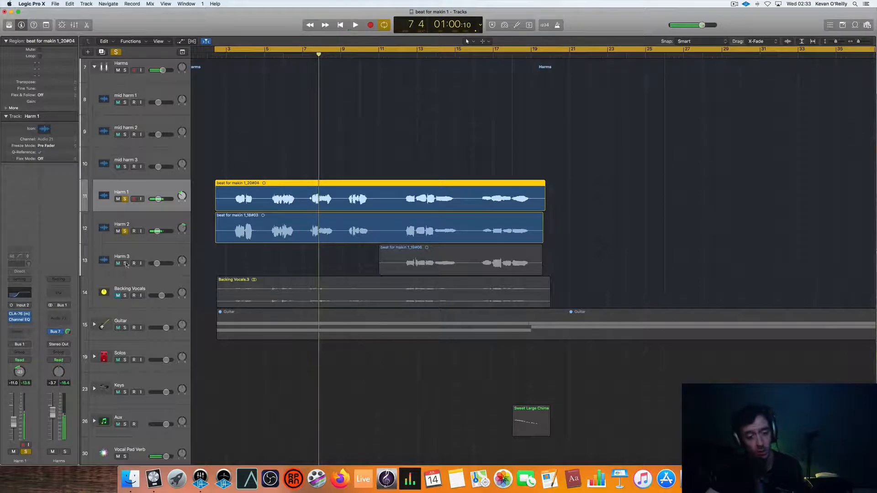
# - Turn off cycle mode and play Harm 3 soloed together with Harm 1 and Harm 2
pyautogui.press('c')
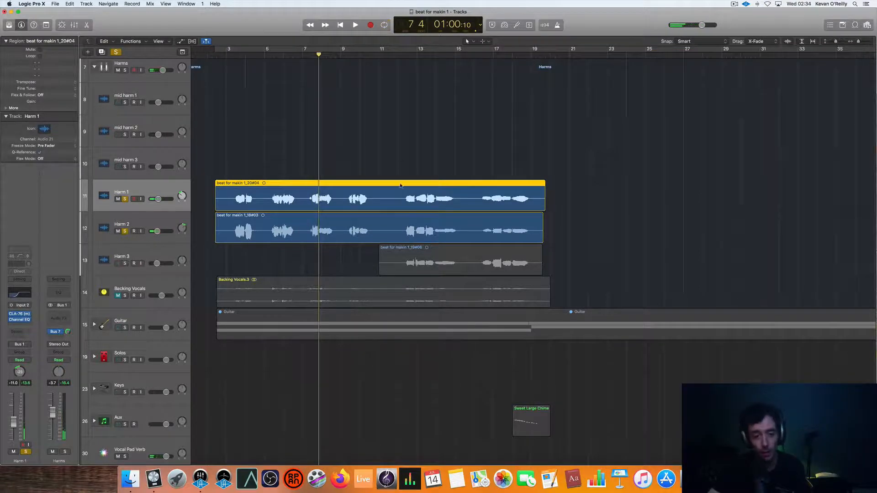
pyautogui.click(124, 263)
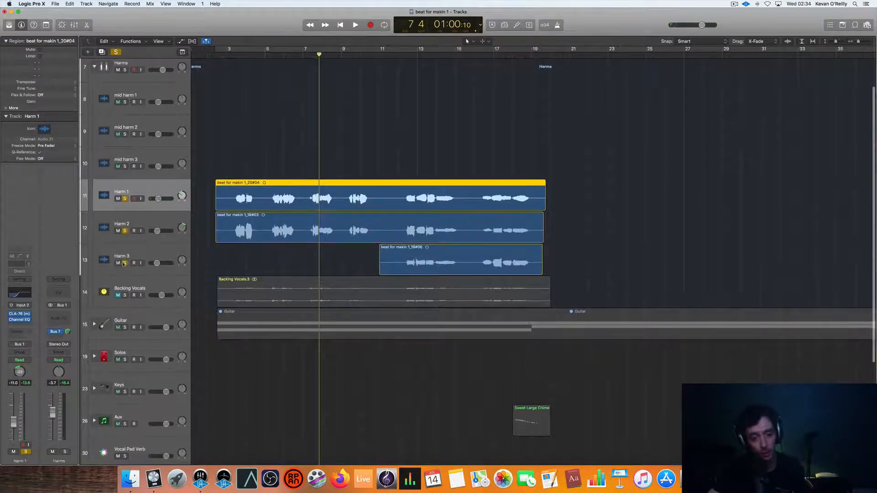
pyautogui.press('space')
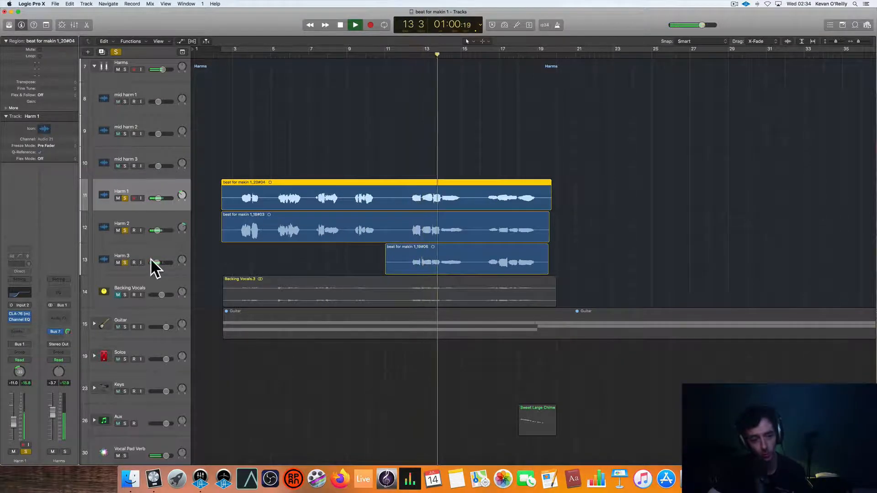
# - Unsolo Harm 1 and Harm 2 to isolate Harm 3, and pan Harm 3 well to the right
pyautogui.click(125, 198)
pyautogui.click(125, 230)
pyautogui.scroll(-1, 430, 74)
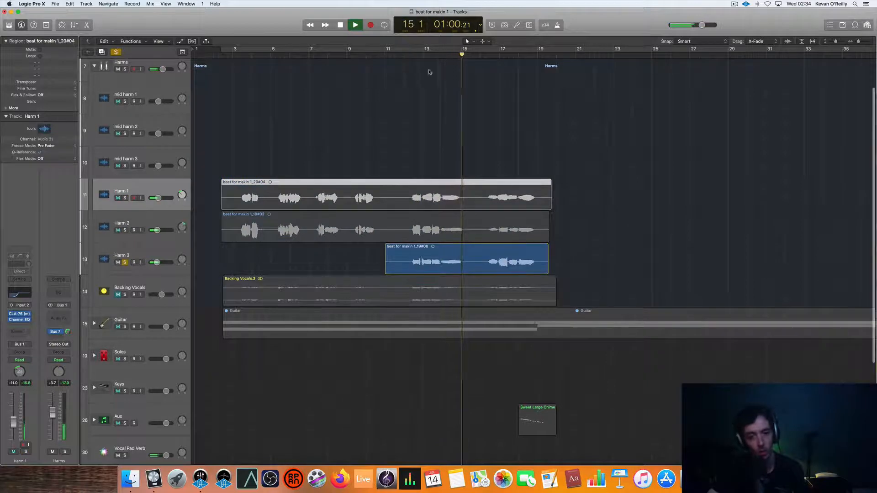
pyautogui.click(403, 55)
pyautogui.scroll(1, 366, 137)
pyautogui.scroll(1, 255, 209)
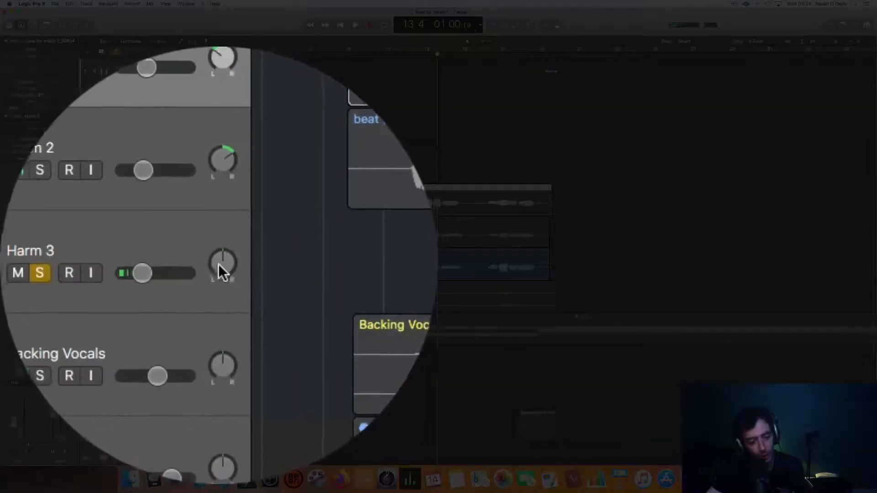
pyautogui.moveTo(182, 265); pyautogui.dragTo(218, 249)
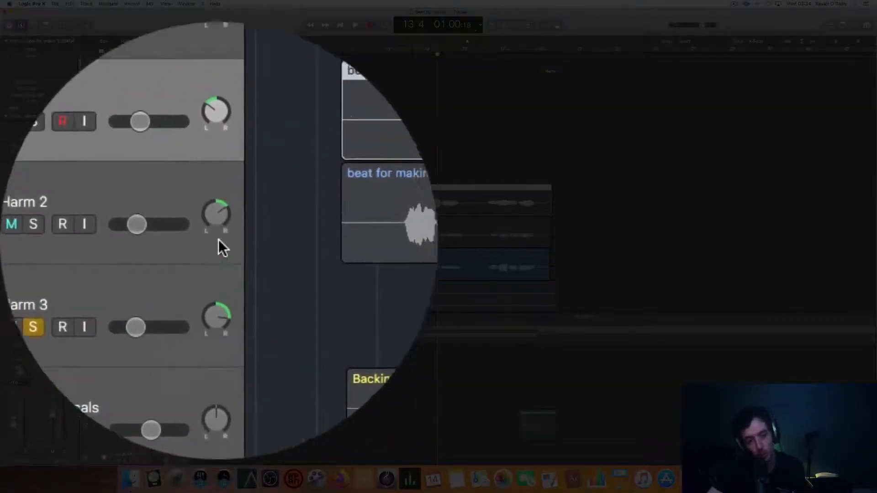
# - Select Harm 2, check Harm 3's pan setting, and take Harm 3 out of solo
pyautogui.click(219, 222)
pyautogui.click(219, 230)
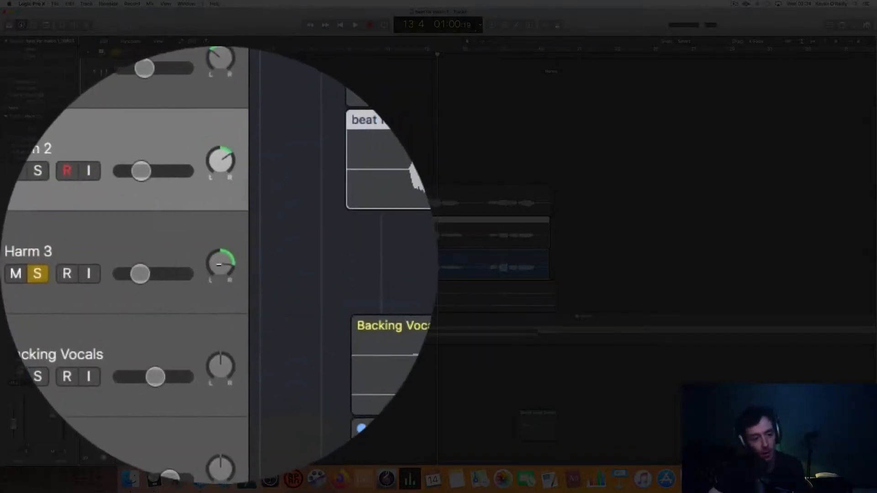
pyautogui.click(218, 264)
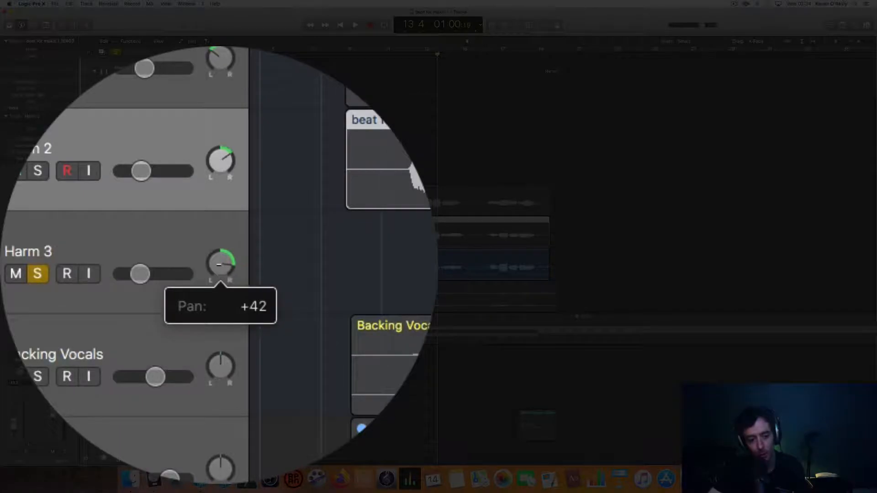
pyautogui.click(219, 266)
pyautogui.hscroll(1, 333, 151)
pyautogui.scroll(-1, 333, 151)
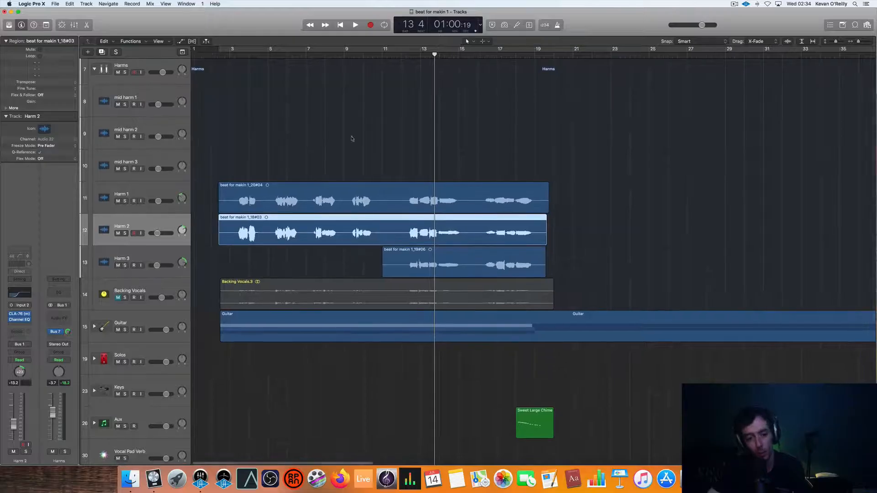
# - Select the Vox track and play the unsoloed arrangement from around bar 12 to hear the panned harmonies in context
pyautogui.scroll(3, 416, 66)
pyautogui.click(416, 67)
pyautogui.click(413, 53)
pyautogui.press('space')
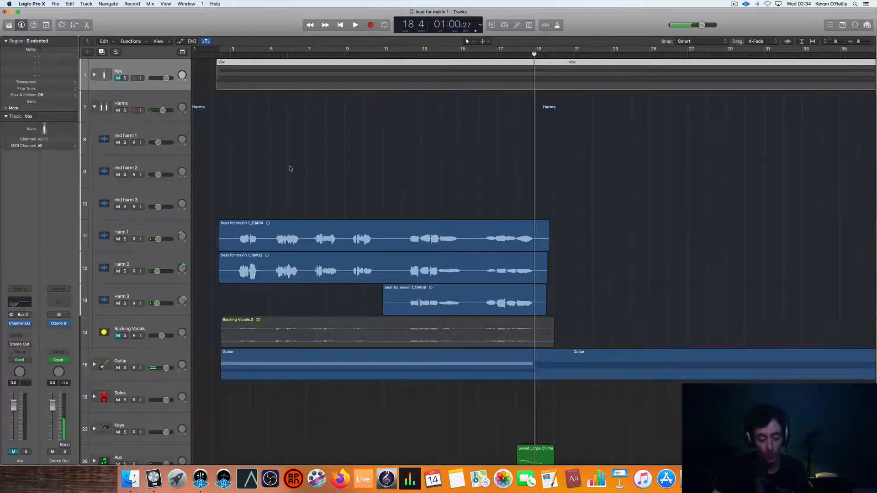
# - Solo mid harm 1, mid harm 2 and mid harm 3, and play their regions from around bar 59
pyautogui.scroll(-5, 295, 166)
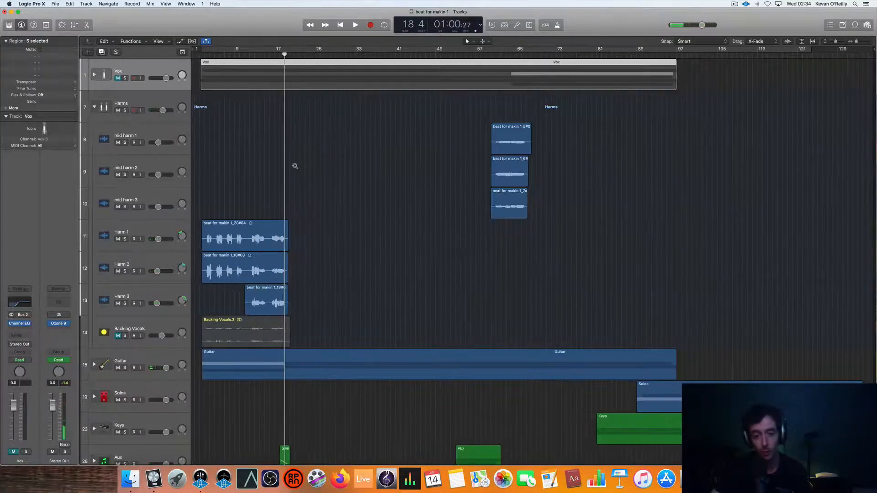
pyautogui.click(492, 55)
pyautogui.moveTo(124, 142); pyautogui.dragTo(125, 207)
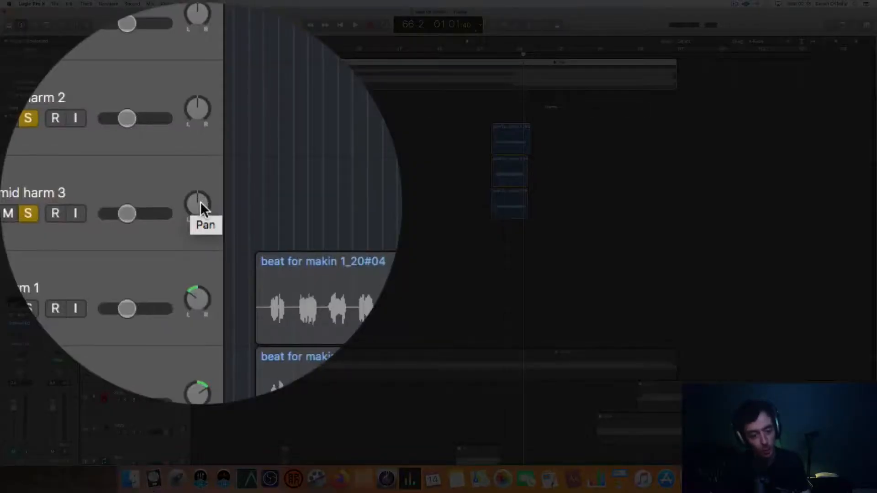
# - Replay the soloed mid harmonies while panning mid harm 1 slightly left and mid harm 3 slightly right, with mid harm 2 centred
pyautogui.moveTo(183, 204); pyautogui.dragTo(201, 201)
pyautogui.click(201, 200)
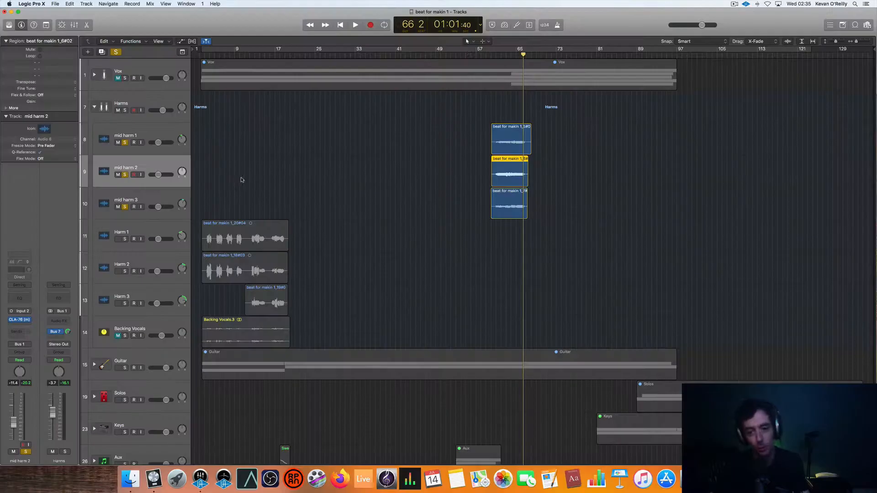
pyautogui.click(489, 55)
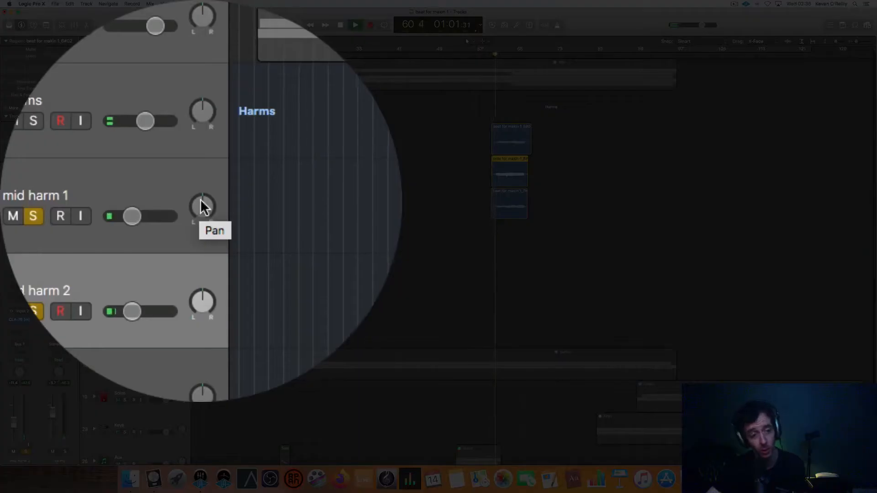
pyautogui.moveTo(201, 205); pyautogui.dragTo(200, 199)
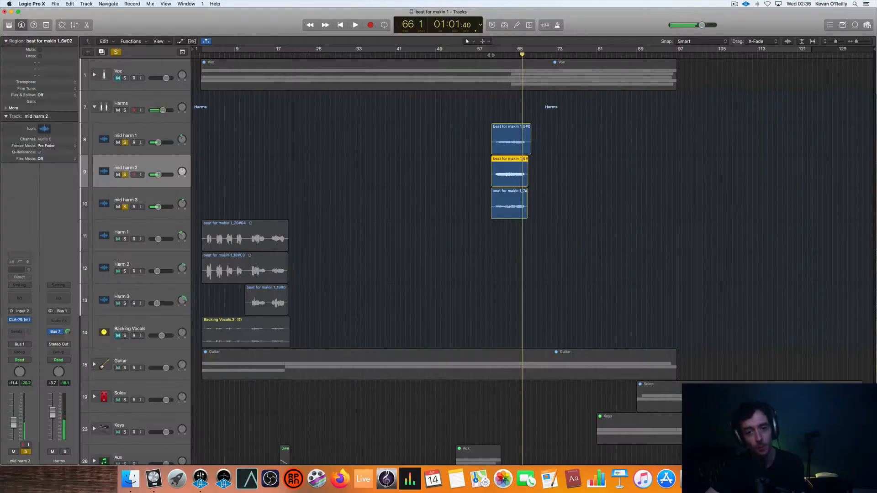
# - Play the mid harmonies again from around bar 59 while trying wider pan positions on mid harm 1 and mid harm 3
pyautogui.click(491, 56)
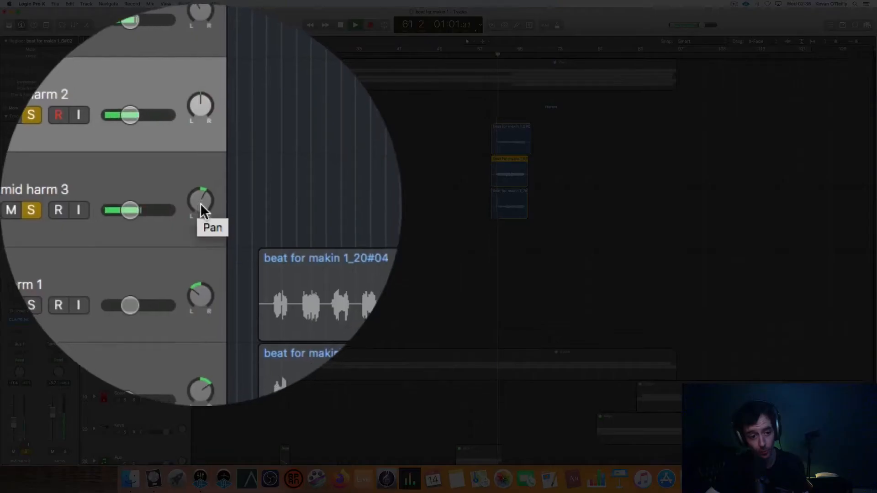
pyautogui.moveTo(200, 202); pyautogui.dragTo(192, 126)
pyautogui.moveTo(192, 12); pyautogui.dragTo(188, 42)
pyautogui.moveTo(201, 200); pyautogui.dragTo(197, 242)
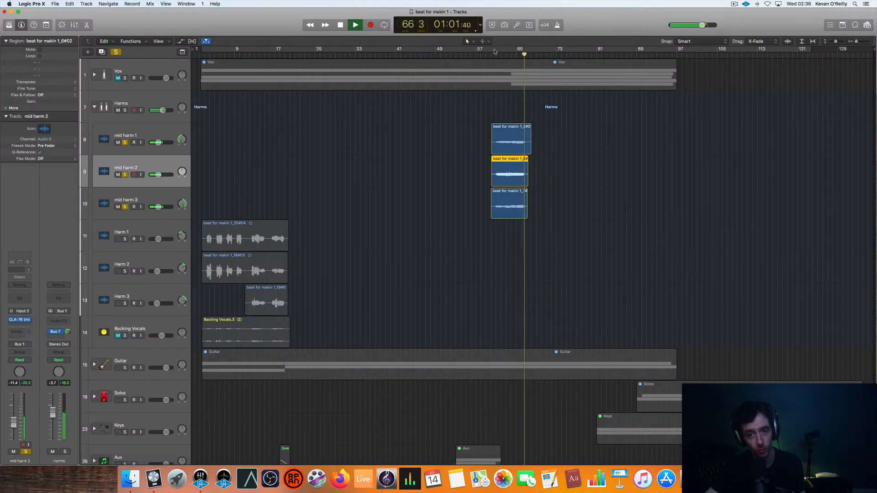
# - Restart the mid harmony section from around bar 59 and fine-tune the pans of mid harm 1 and mid harm 3
pyautogui.press('space')
pyautogui.click(491, 55)
pyautogui.moveTo(182, 140); pyautogui.dragTo(182, 128)
pyautogui.moveTo(203, 208)
pyautogui.mouseDown()
pyautogui.moveTo(201, 217)
pyautogui.moveTo(201, 202)
pyautogui.mouseUp()
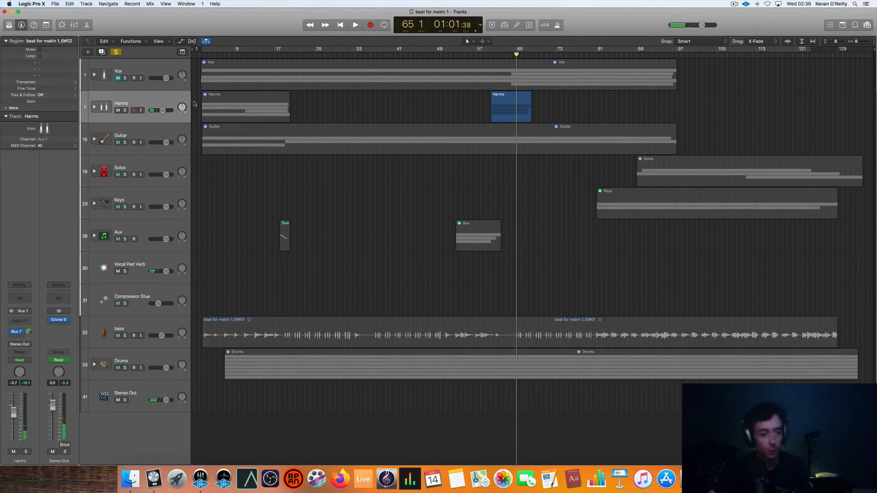
# - Collapse the Harms track stack and turn off soloing so all the instrument groups can play
pyautogui.hotkey('ctrl', 's')
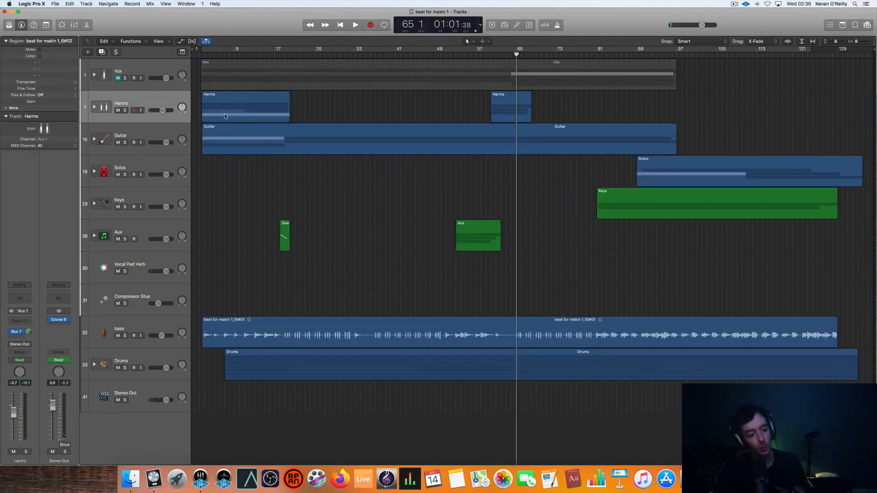